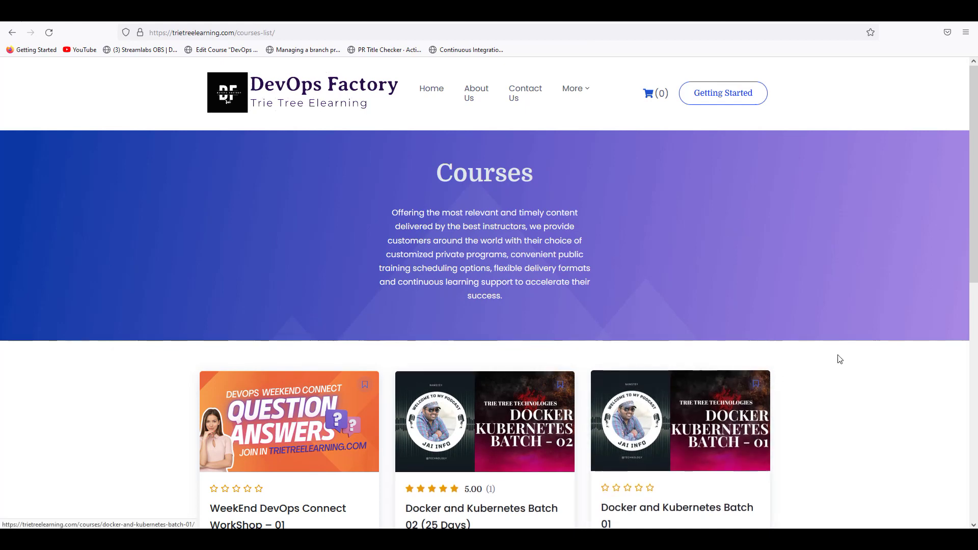
scroll(824, 370, down, 3)
scroll(825, 369, down, 3)
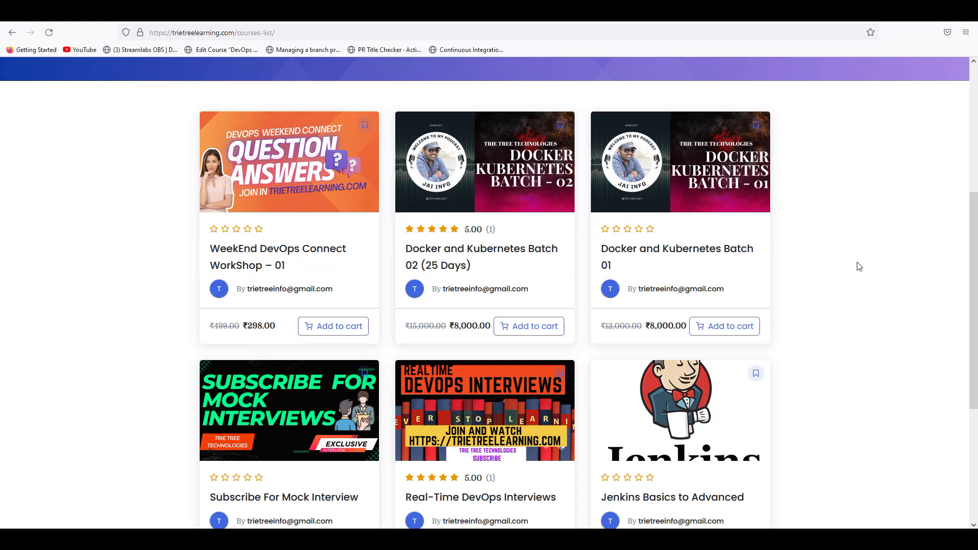
scroll(858, 266, down, 3)
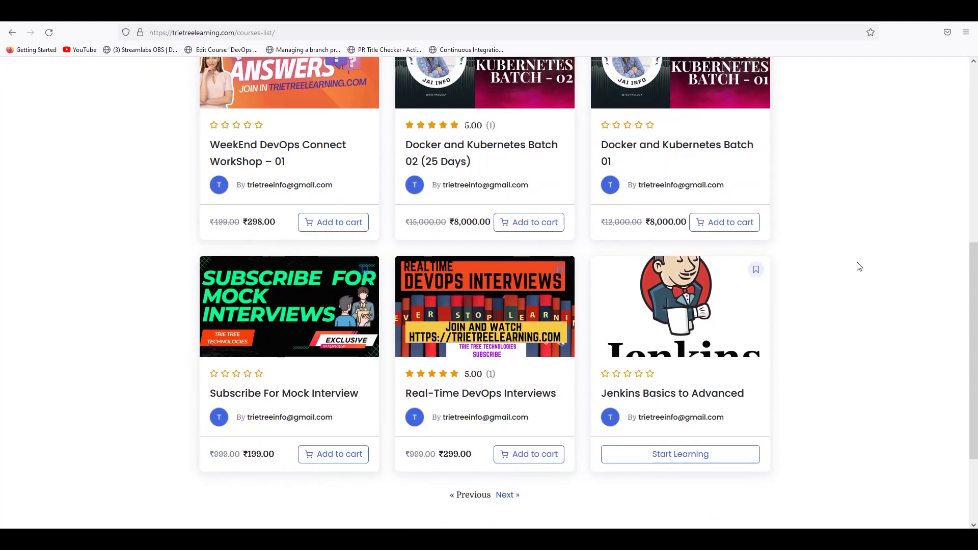
scroll(859, 266, down, 3)
scroll(857, 290, up, 3)
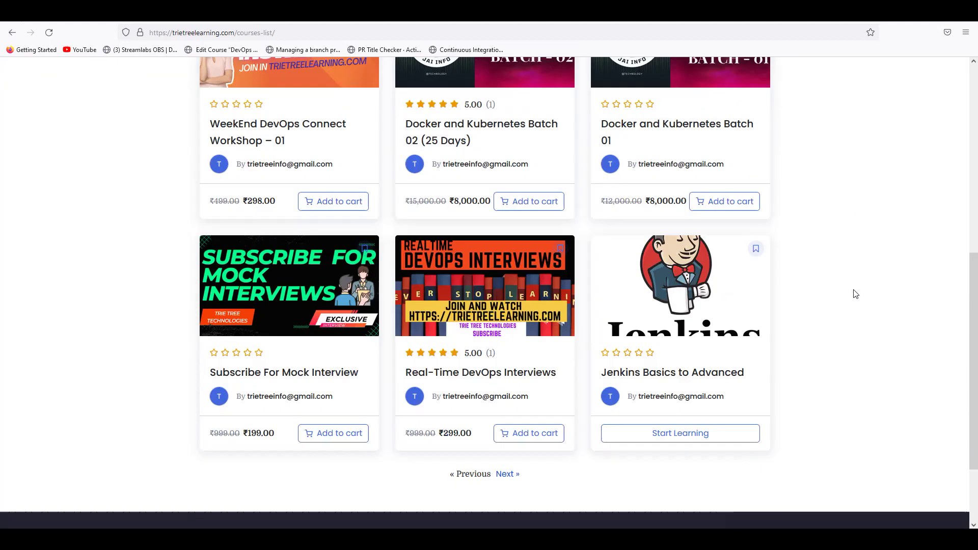
scroll(849, 294, up, 3)
scroll(848, 294, up, 3)
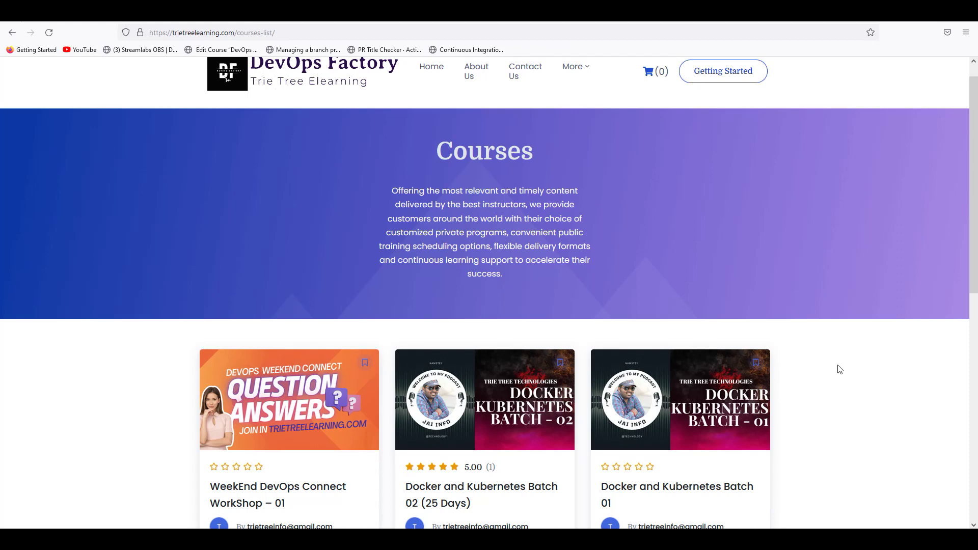
scroll(839, 370, down, 2)
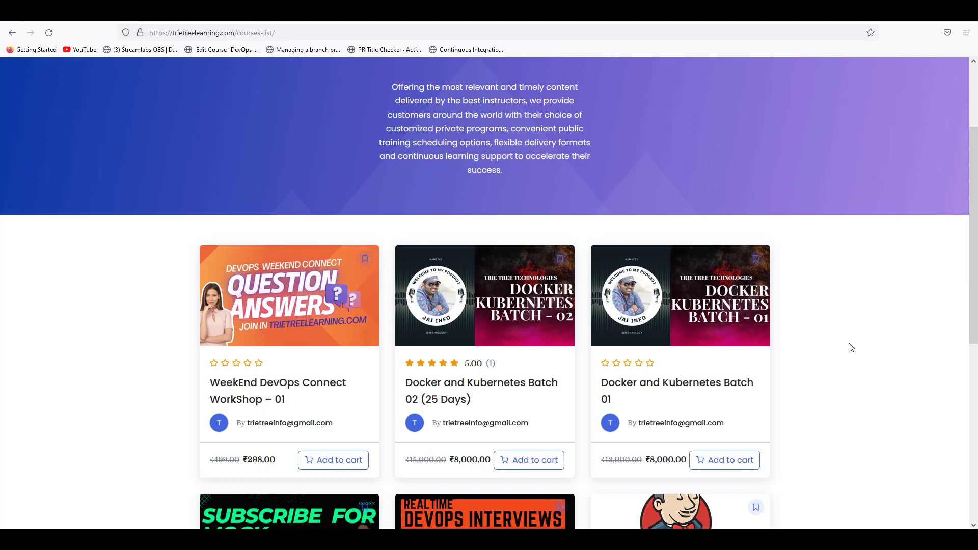
double_click(666, 458)
click(682, 448)
scroll(849, 348, down, 3)
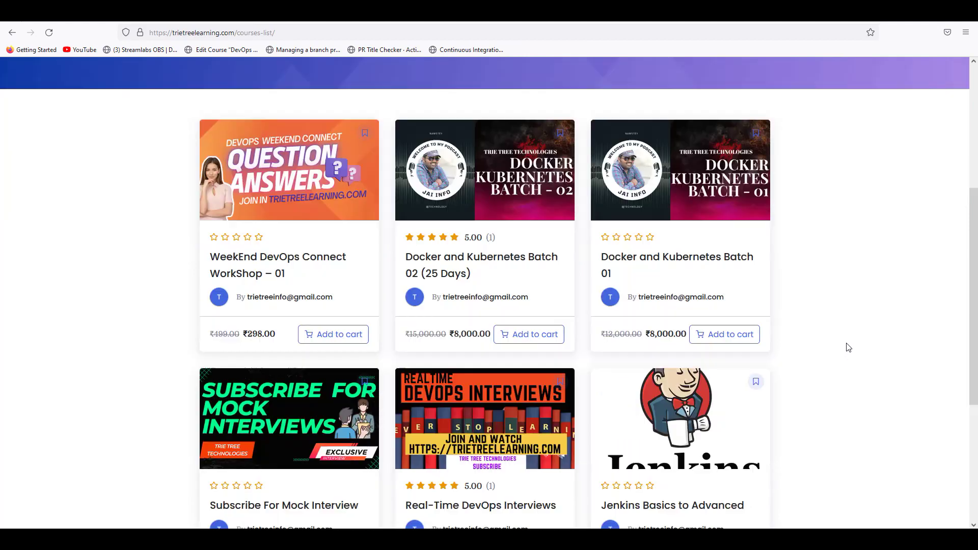
scroll(848, 348, down, 4)
scroll(856, 357, up, 3)
scroll(857, 357, up, 3)
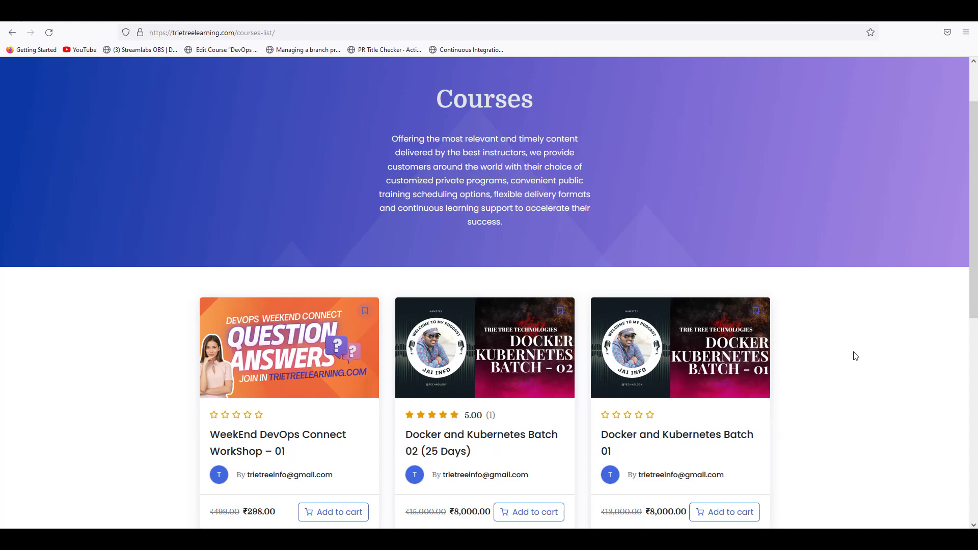